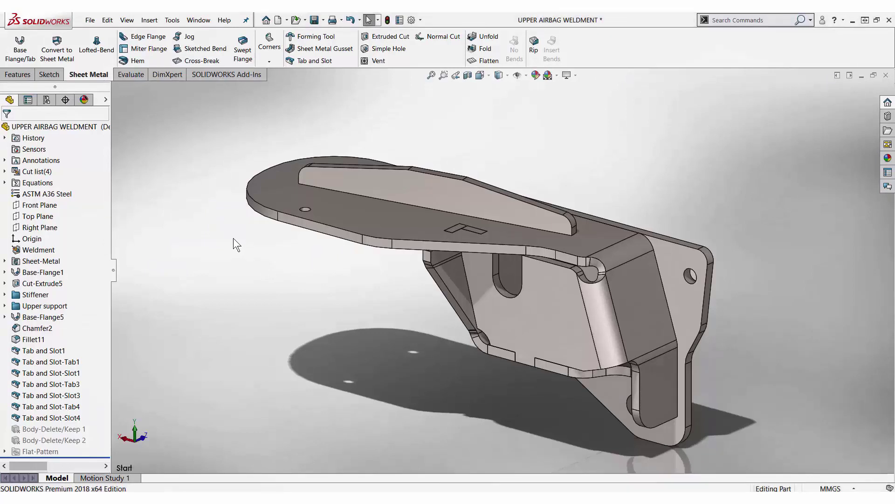
Step: Explode the airbag weldment via ExplView1 in the ConfigurationManager, then collapse it again
left_click(46, 99)
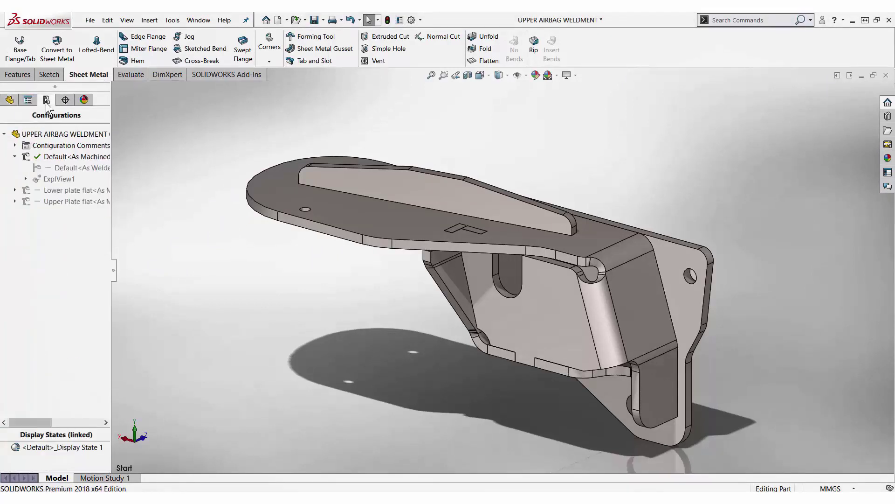
right_click(41, 179)
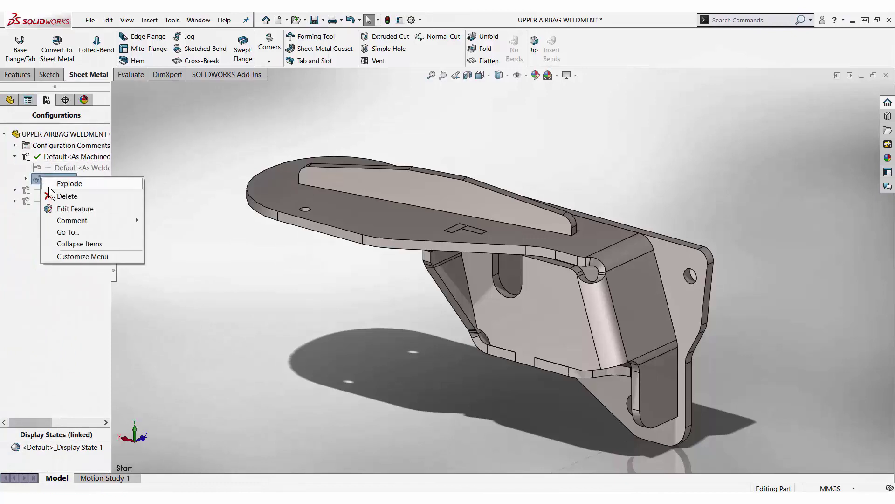
left_click(48, 182)
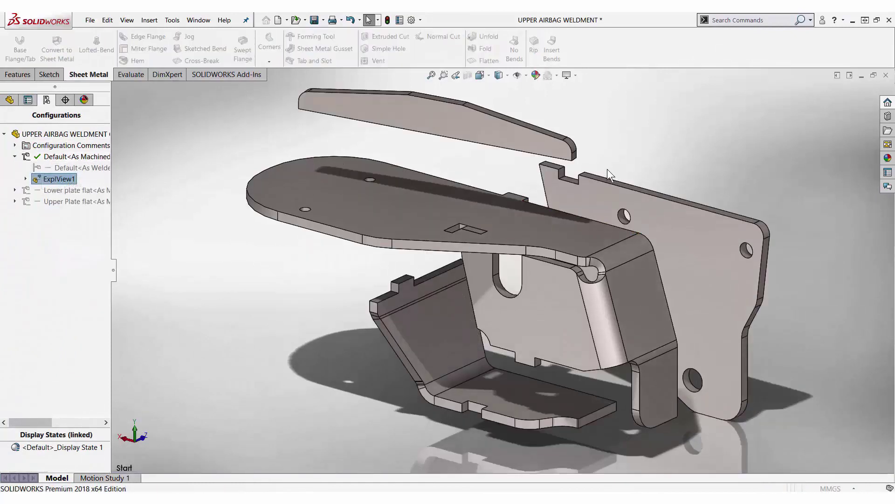
right_click(52, 180)
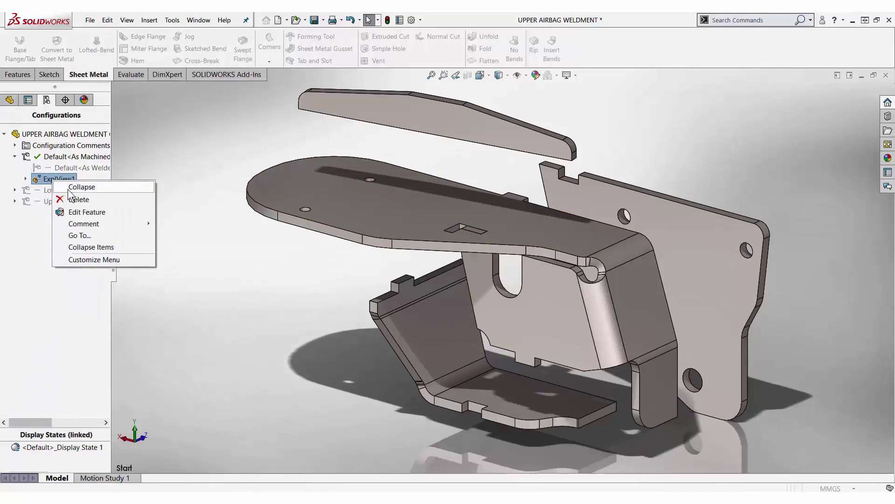
left_click(74, 187)
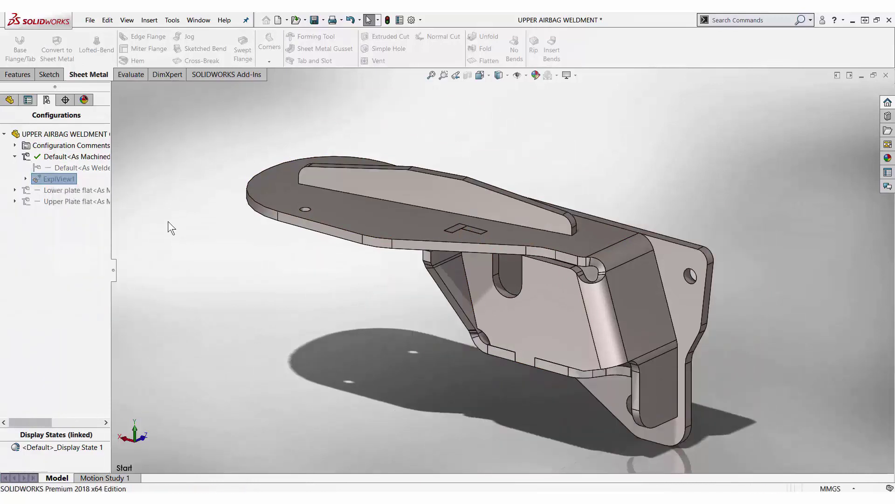
Step: Start a Tab and Slot using the upright plate's long bottom edge and the base plate face
left_click(9, 100)
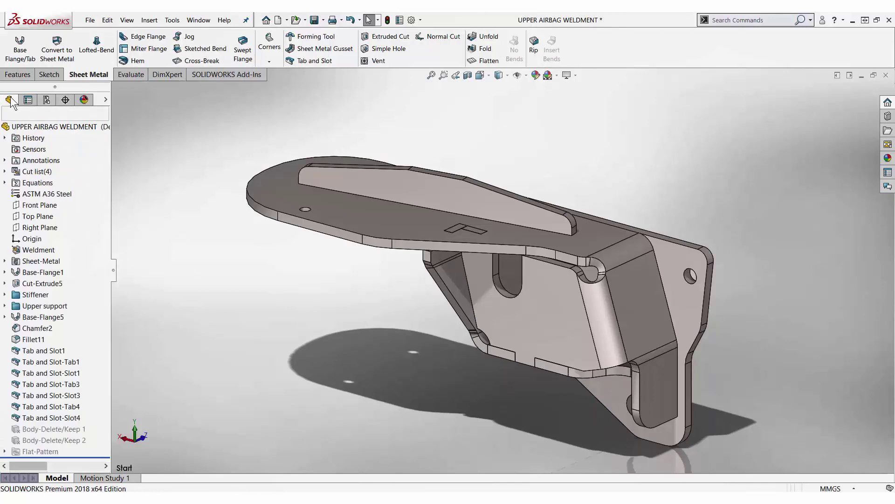
left_click(318, 65)
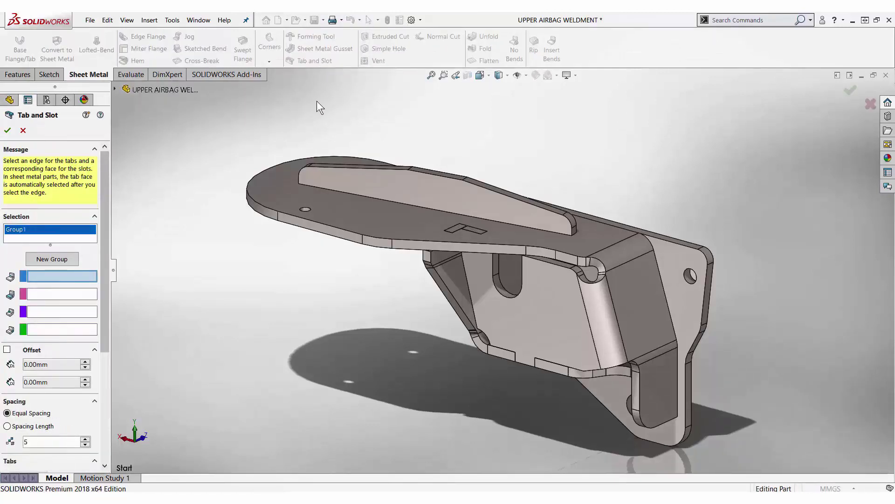
left_click(357, 194)
right_click(354, 207)
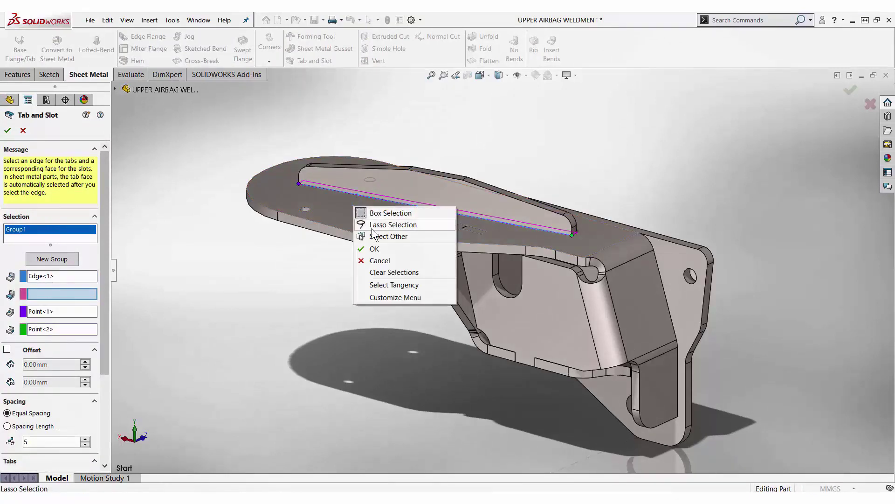
left_click(383, 236)
left_click(359, 219)
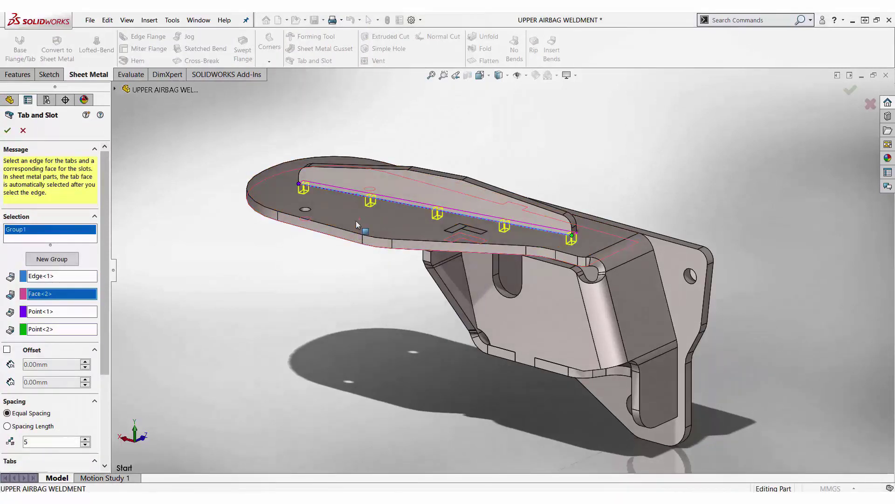
left_click_drag(105, 291, 108, 373)
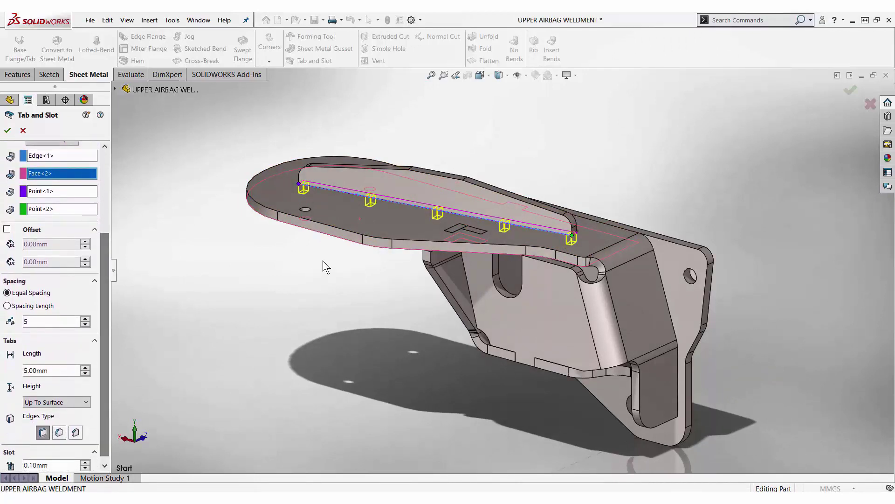
Step: Enable offsets and set both start and end offsets to 20 mm
left_click(7, 229)
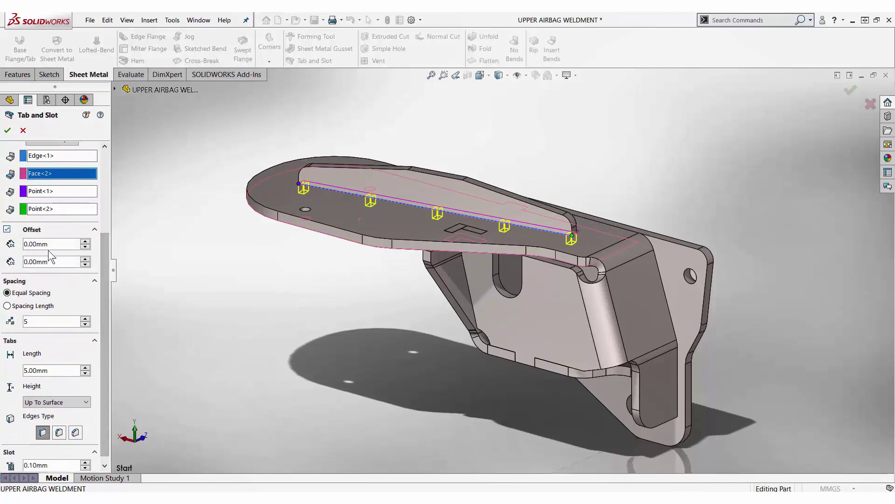
left_click_drag(60, 244, 16, 251)
type("20")
key("Return")
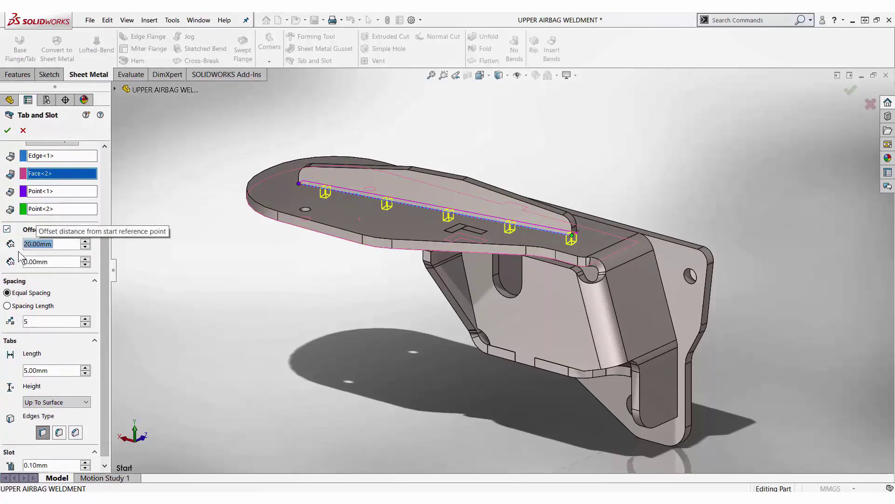
left_click_drag(59, 262, 20, 263)
type("20")
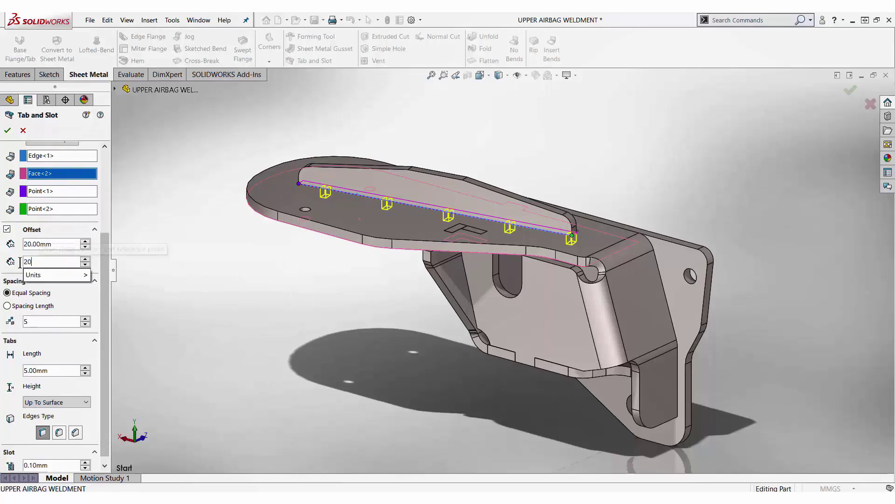
key("Return")
Step: Reduce the tabs to 2 instances with a 20 mm tab length
left_click_drag(36, 325, 9, 324)
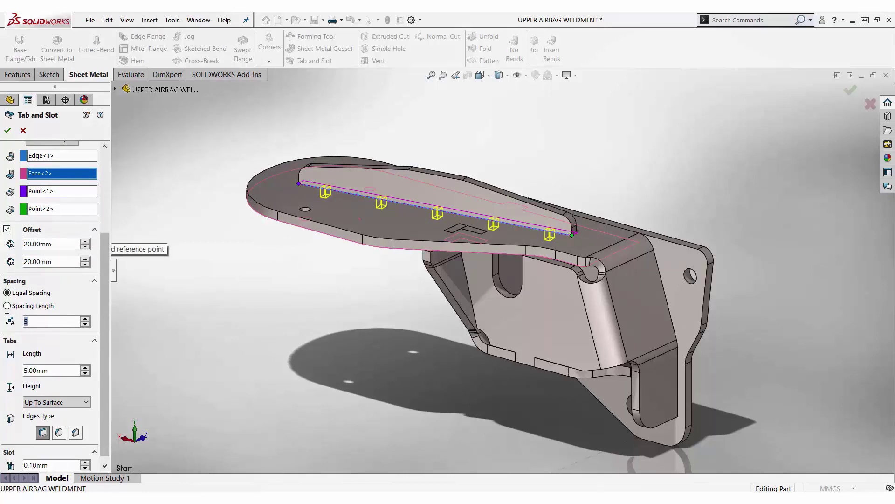
type("2")
key("Return")
key("Tab")
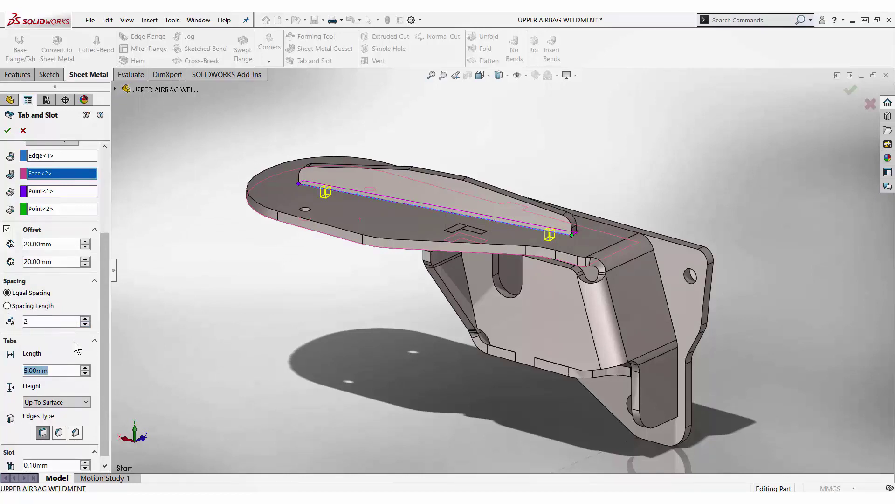
type("20")
key("Return")
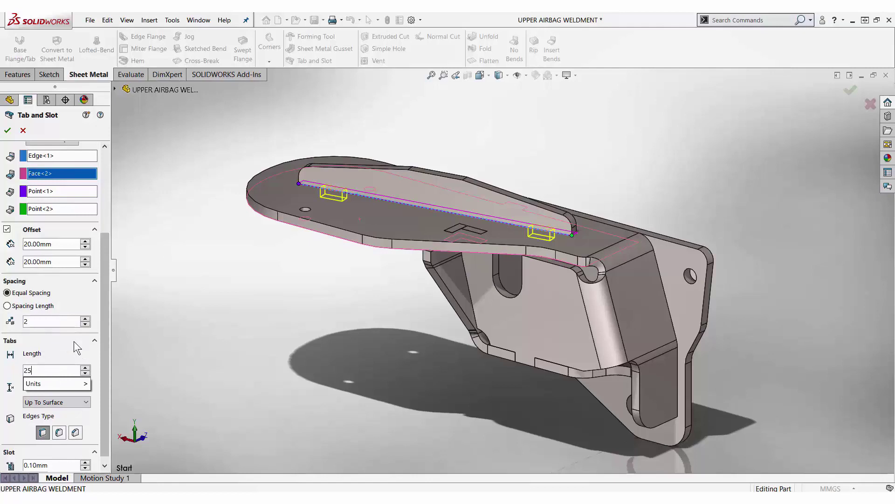
Step: Keep tab height Up To Surface, fillet the tab edges at 3 mm, and accept the joint
left_click(85, 402)
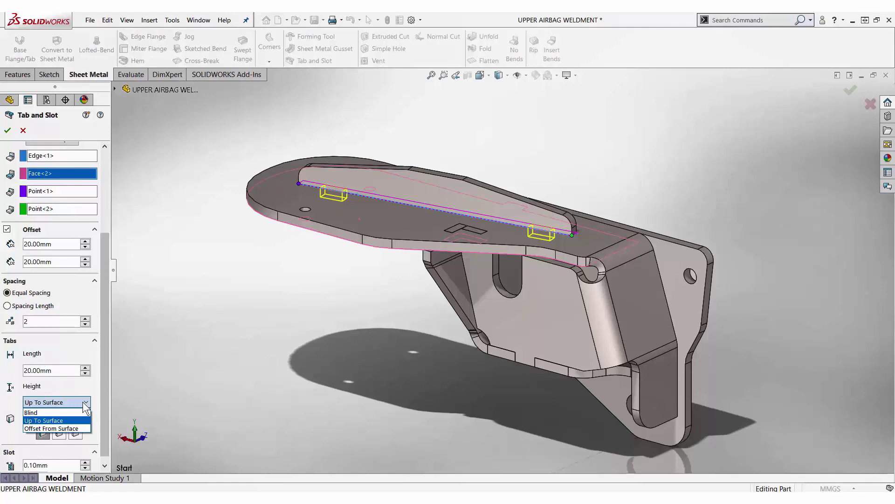
left_click(84, 404)
scroll(105, 397, "down", 1)
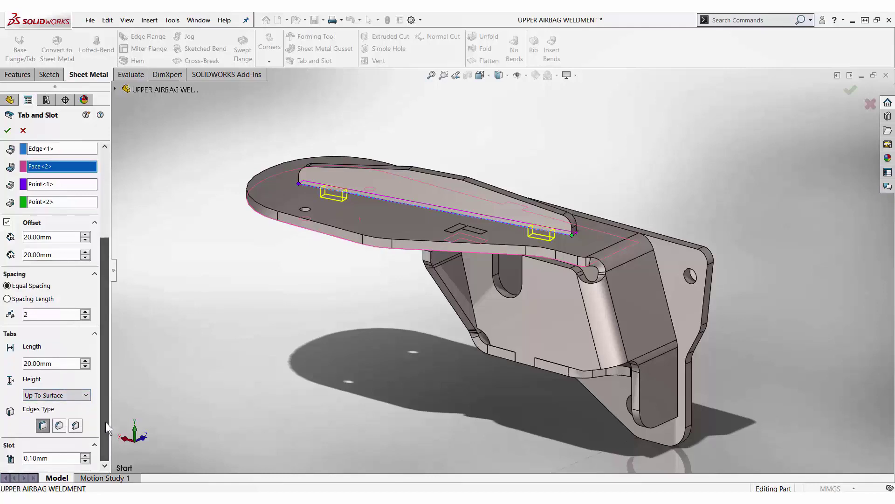
left_click(60, 426)
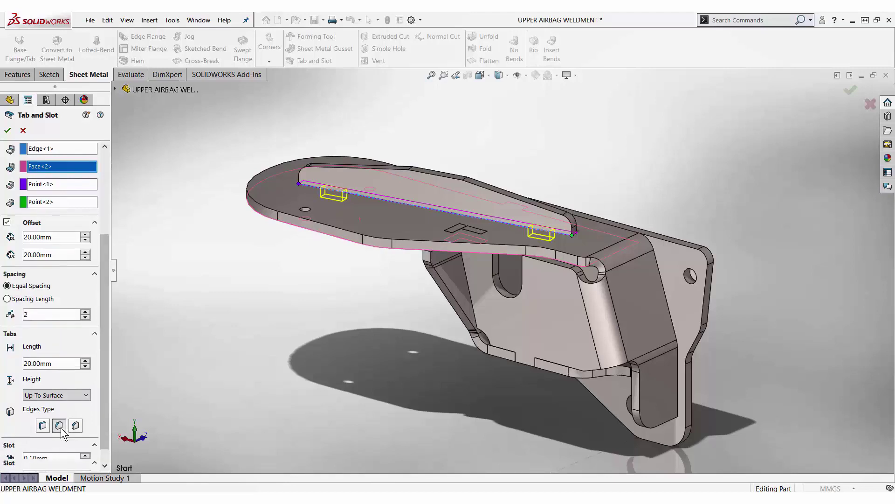
scroll(104, 411, "down", 1)
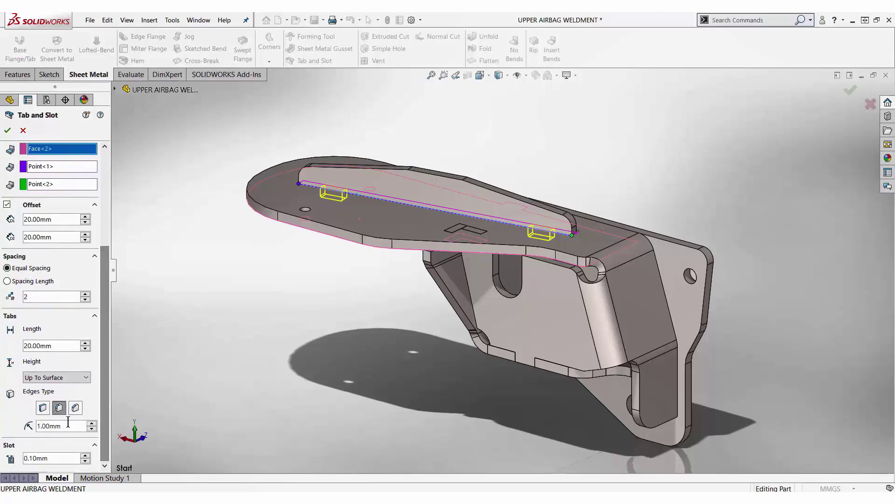
left_click_drag(65, 426, 29, 426)
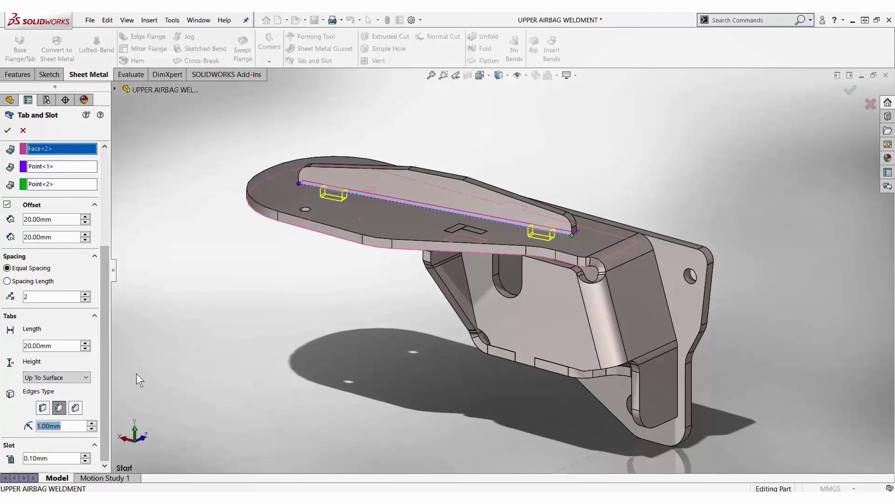
type("3")
key("Return")
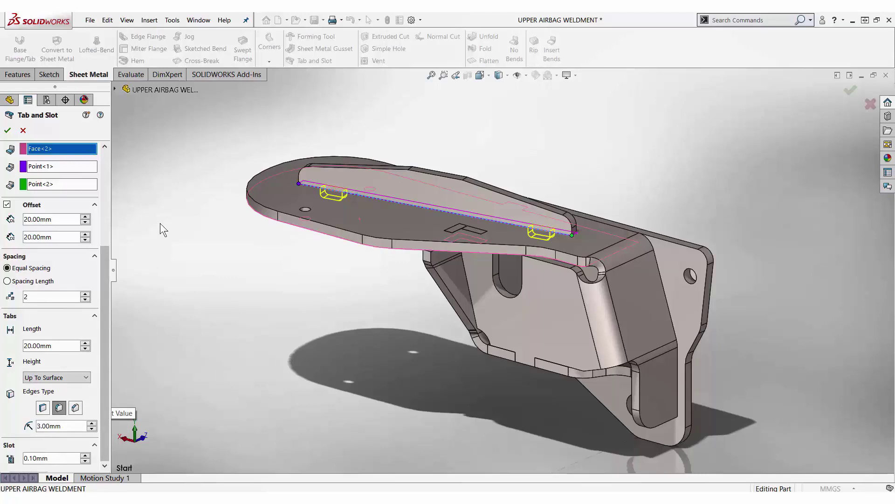
left_click(7, 130)
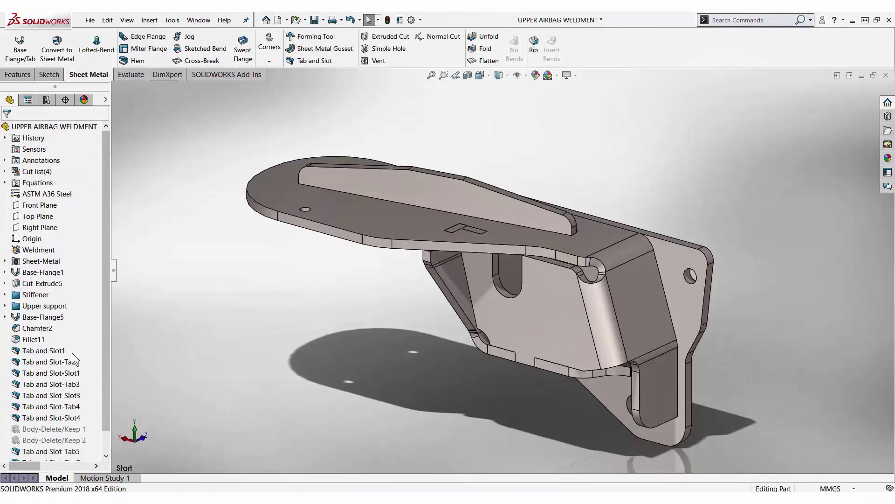
Step: Edit Tab and Slot-Tab1 to add a second tab group on the short vertical edge, slotting Base-Flange1
left_click(73, 362)
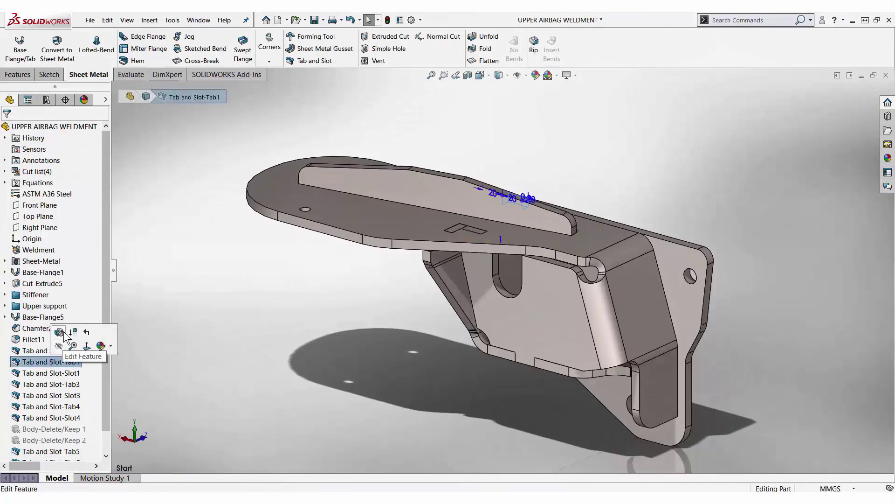
left_click(60, 332)
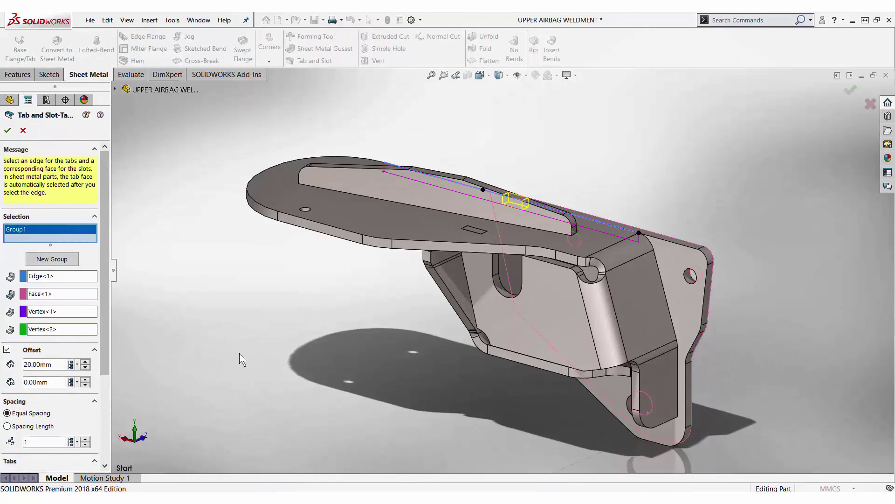
left_click(65, 258)
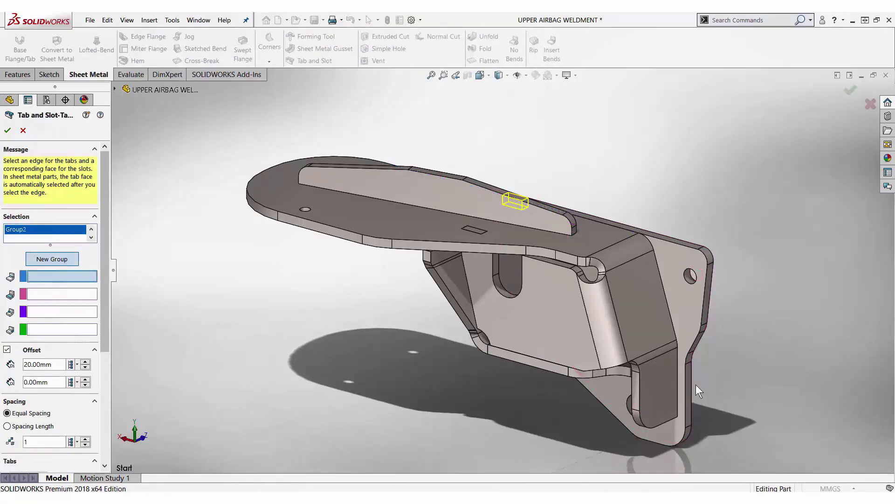
left_click(678, 382)
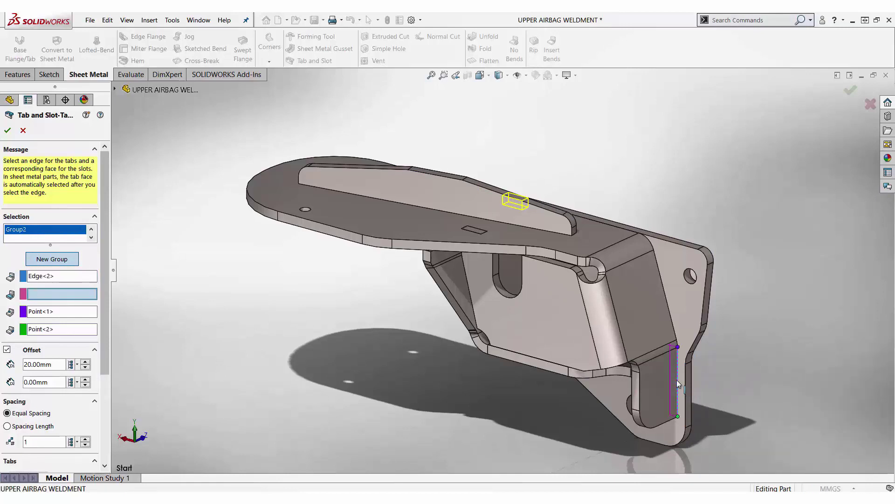
right_click(686, 303)
left_click(700, 328)
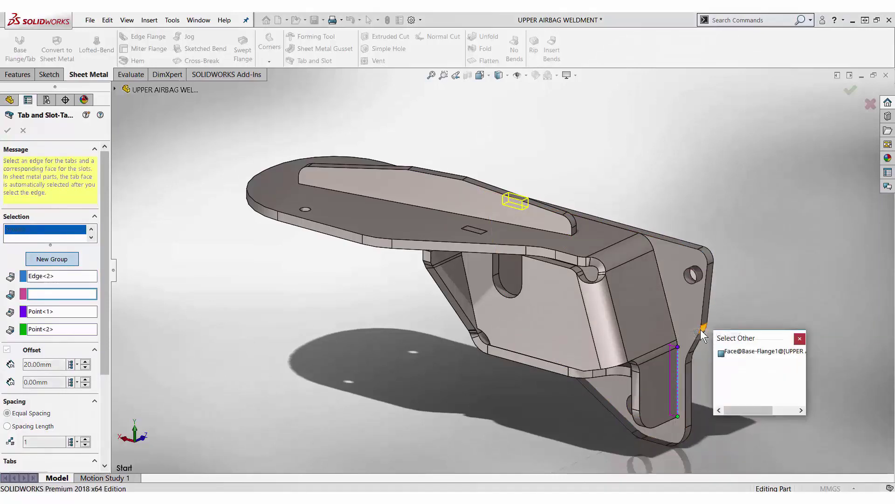
left_click(741, 355)
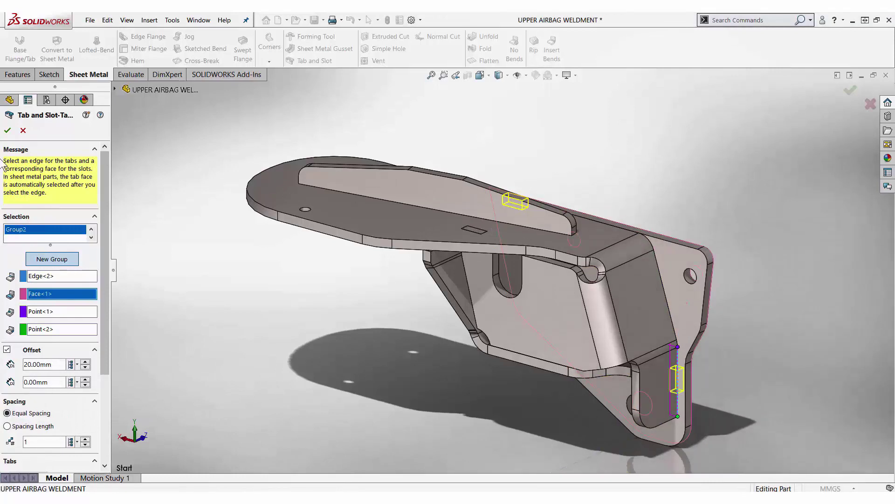
left_click(8, 131)
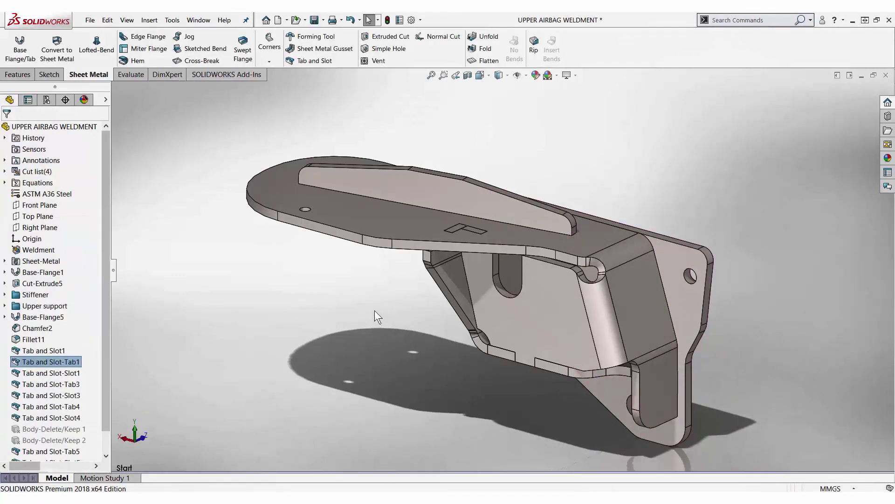
Step: Explode the weldment through ExplView1 in the ConfigurationManager
left_click(49, 101)
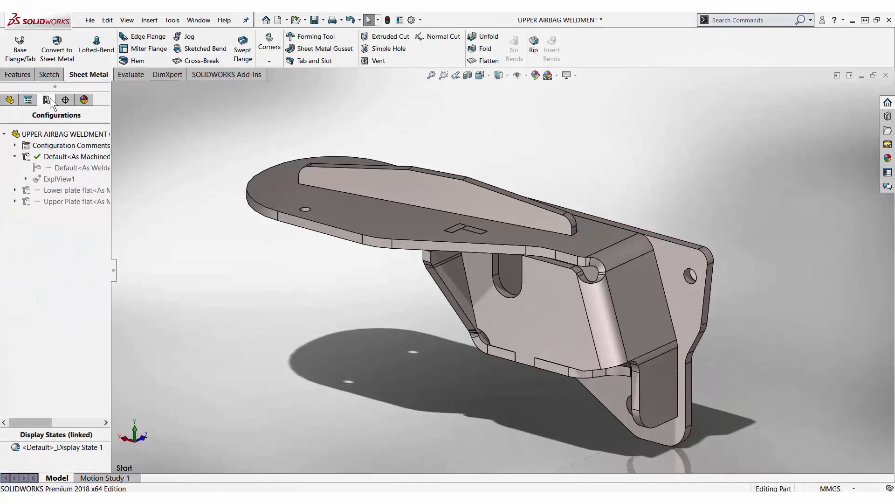
left_click(54, 176)
right_click(54, 175)
left_click(61, 183)
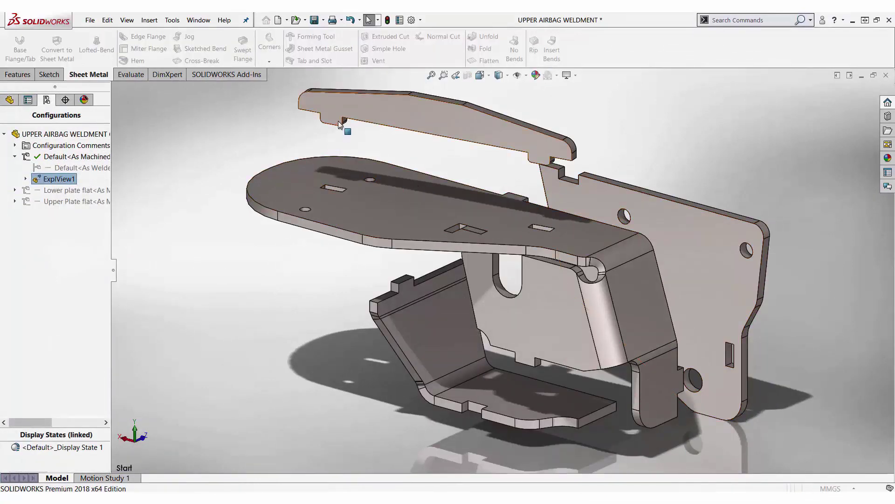
Step: Highlight the new slots in the upper and side plates, then collapse the weldment
left_click(334, 188)
left_click(547, 232)
left_click(730, 353)
left_click(790, 350)
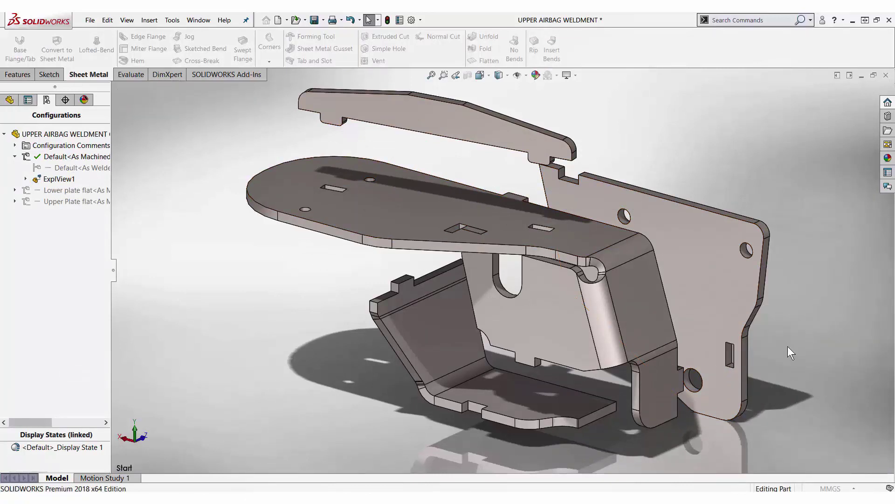
right_click(53, 179)
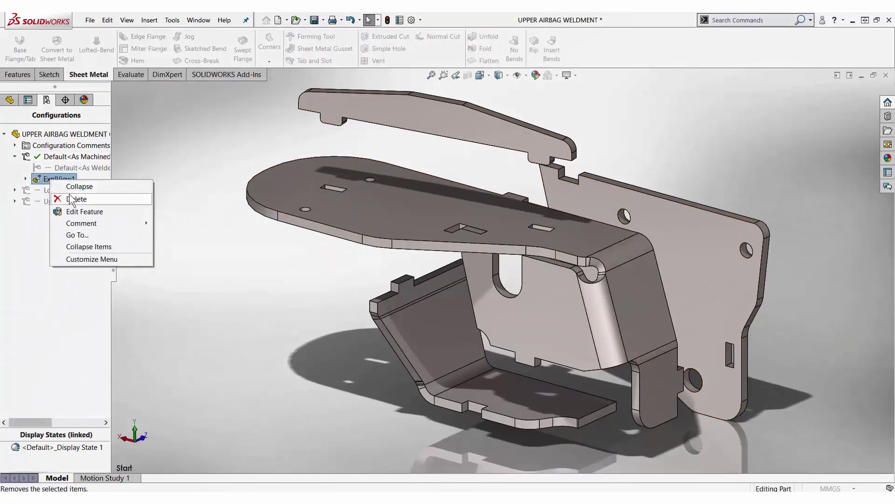
left_click(80, 187)
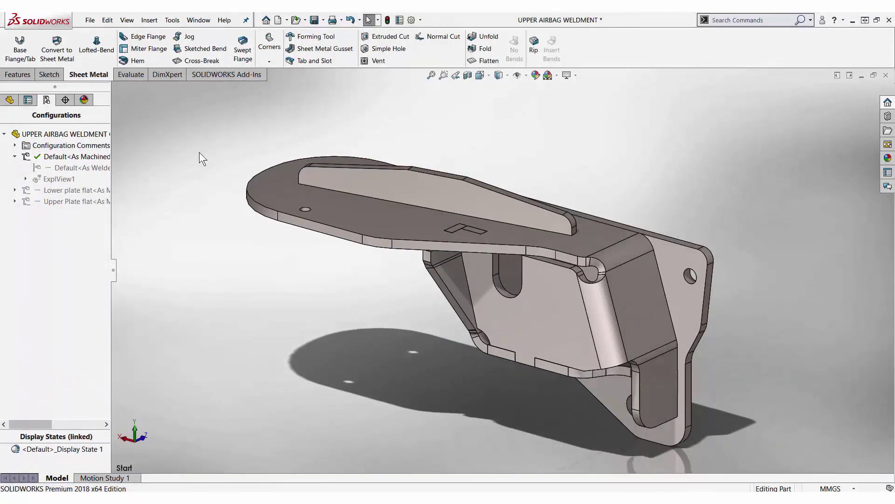
Step: Switch to the cylinder part and zoom to area on the seam at its rim
left_click(199, 20)
left_click(230, 137)
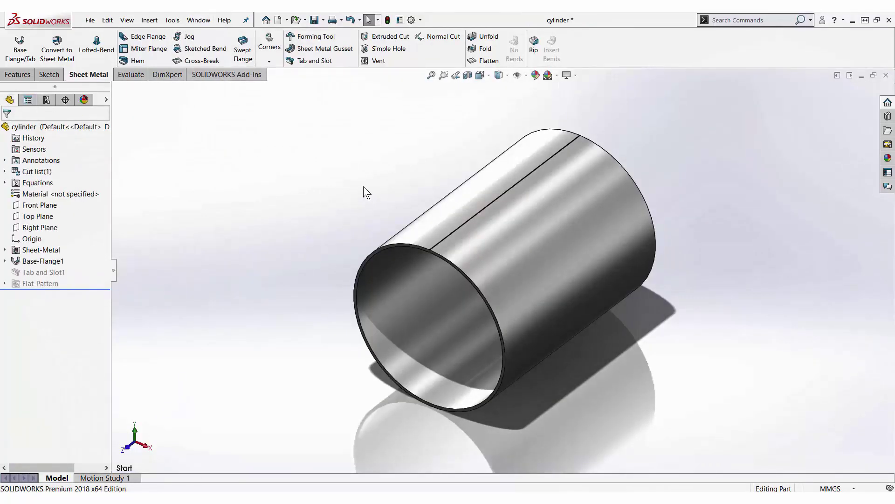
key("ctrl+shift+a")
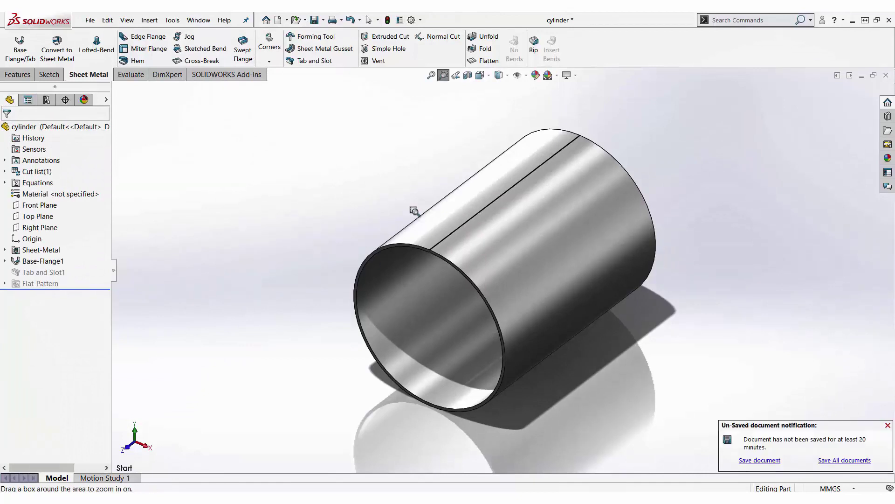
left_click_drag(377, 212, 486, 285)
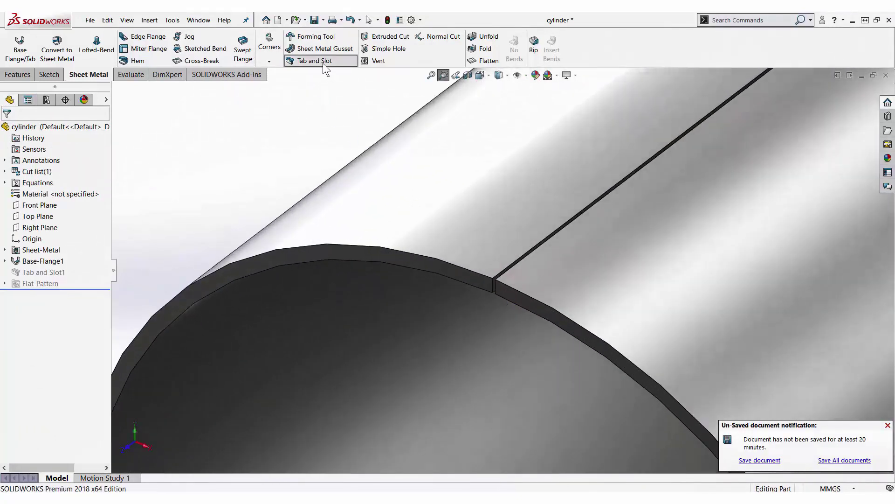
Step: Start a Tab and Slot with the tab height set to Offset From Surface
left_click(315, 61)
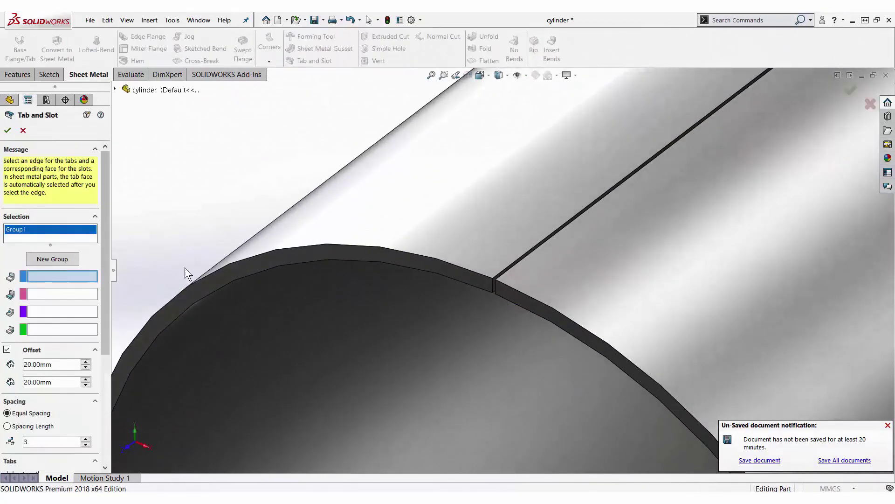
left_click_drag(103, 284, 110, 388)
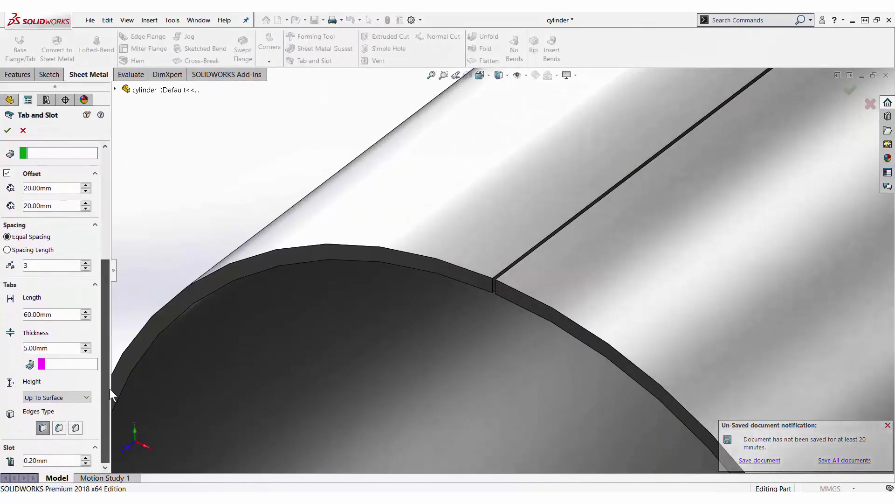
left_click(70, 397)
left_click(60, 423)
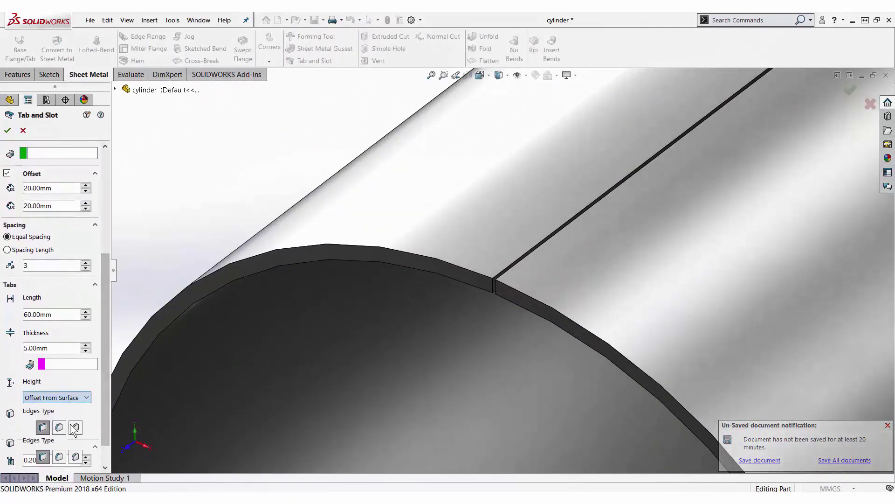
left_click_drag(105, 409, 109, 259)
left_click(80, 277)
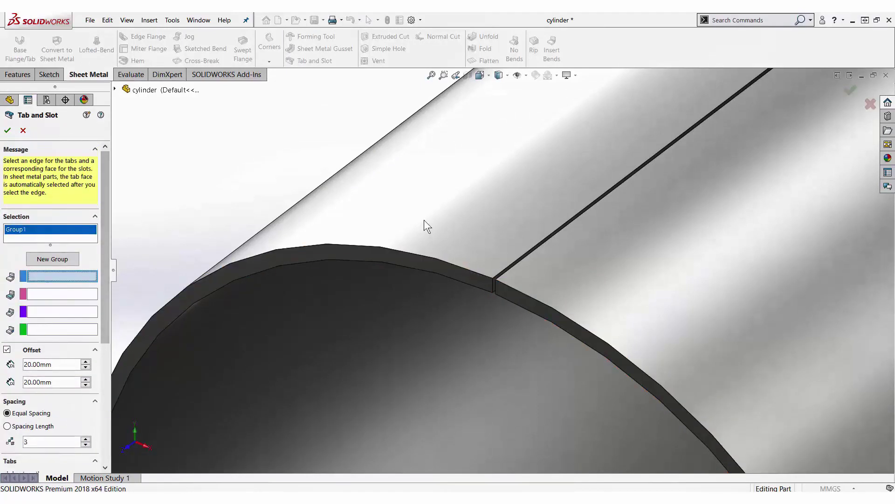
scroll(497, 292, "up", 3)
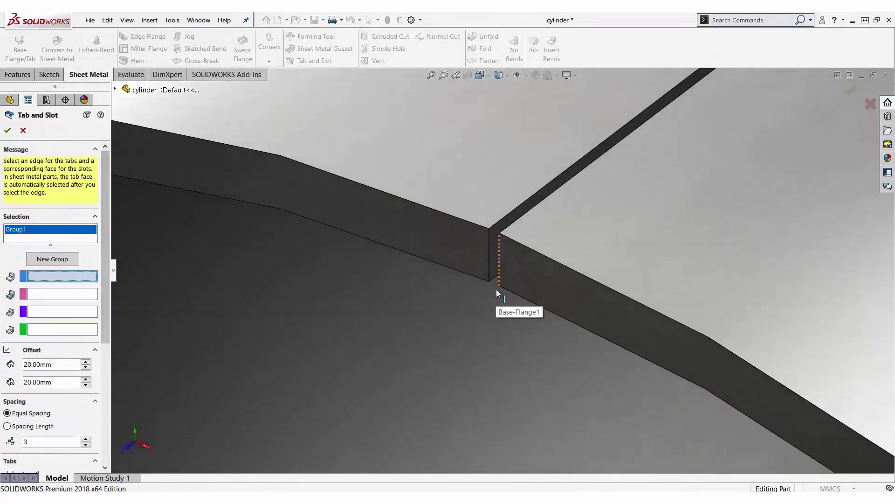
Step: Pick the seam edge for tabs and its mating face for slots, then confirm the joint
left_click(497, 277)
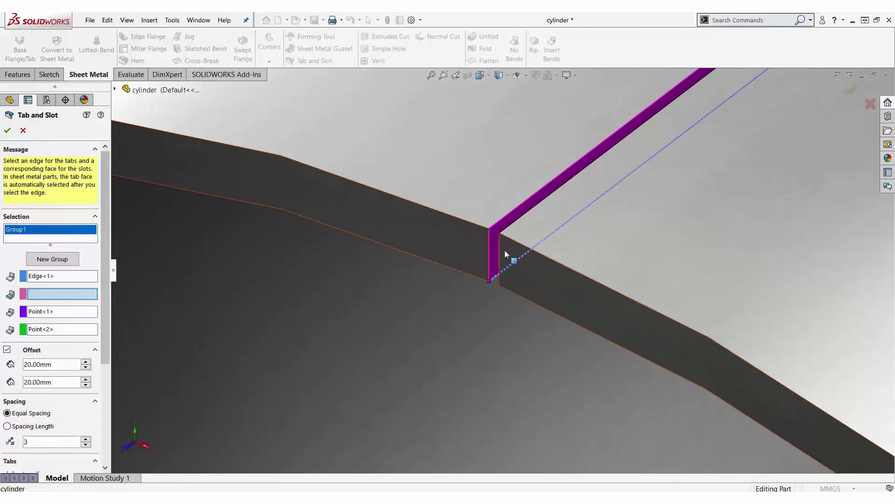
right_click(505, 251)
left_click(527, 280)
left_click(509, 256)
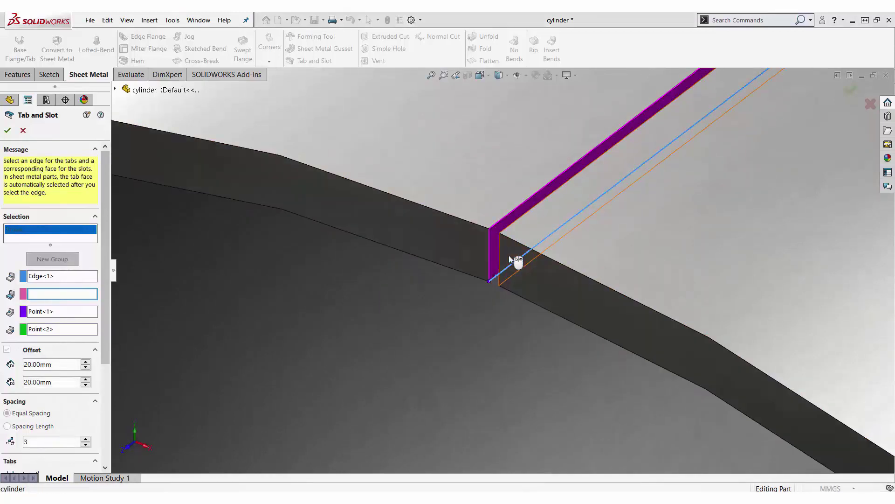
key("f")
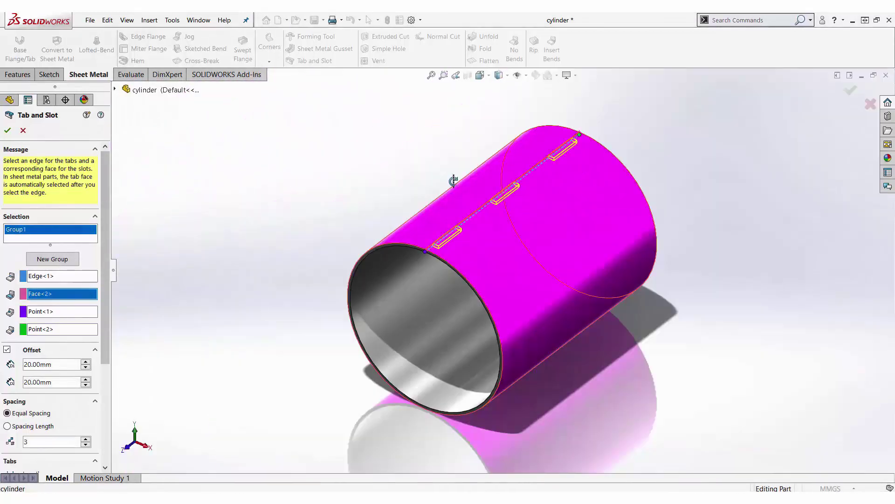
left_click(7, 130)
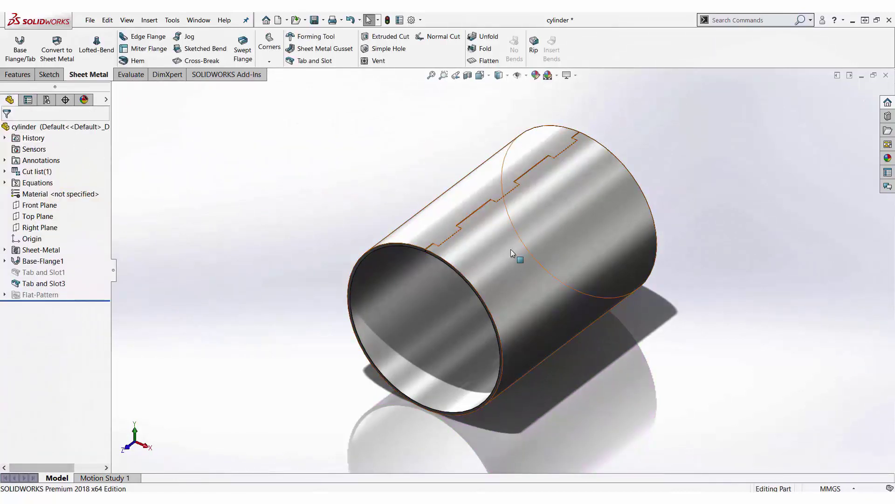
scroll(501, 249, "down", 5)
scroll(417, 213, "down", 2)
scroll(695, 186, "up", 5)
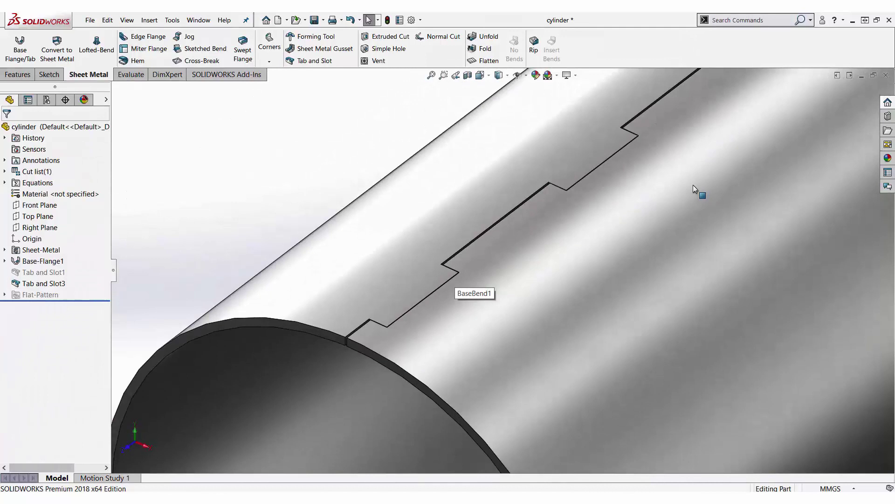
scroll(368, 167, "up", 3)
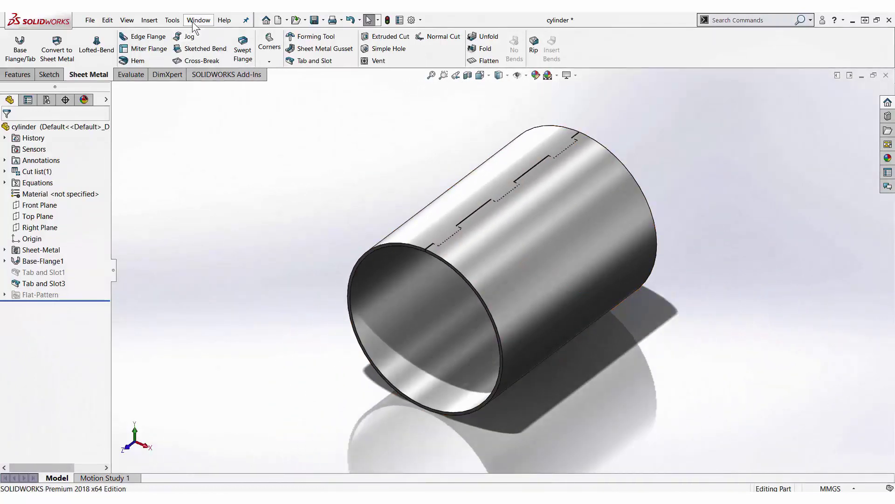
left_click(199, 20)
Step: Switch to the frame weldment, explode it via ExplView1, then collapse it back
left_click(337, 151)
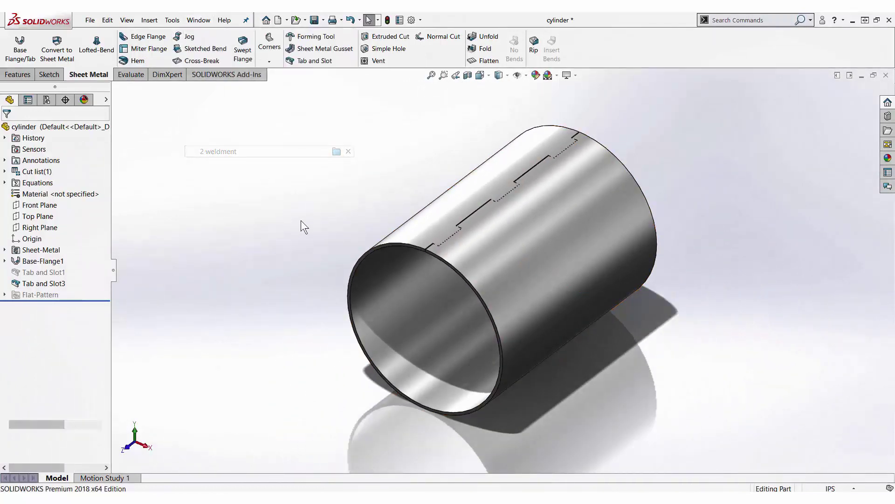
right_click(44, 168)
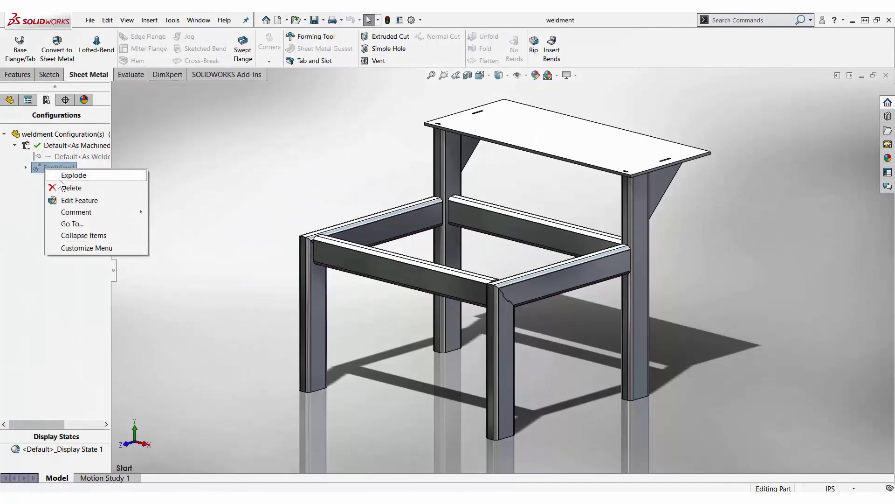
left_click(70, 175)
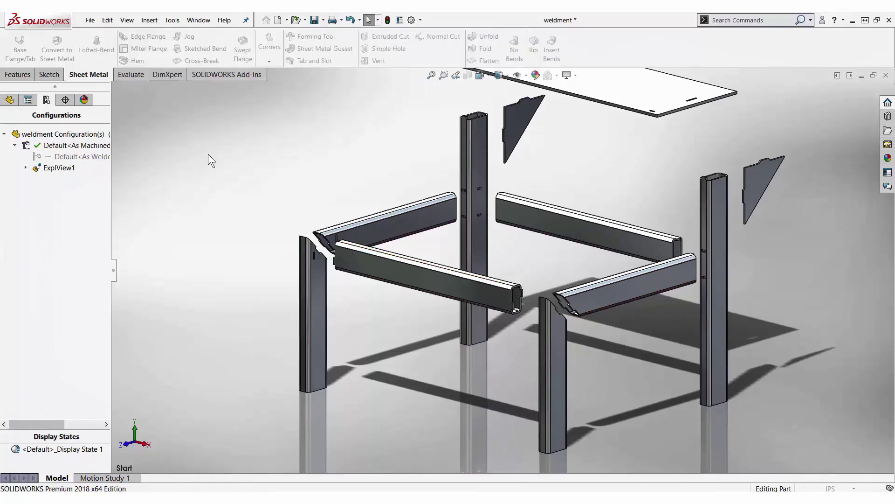
left_click(198, 20)
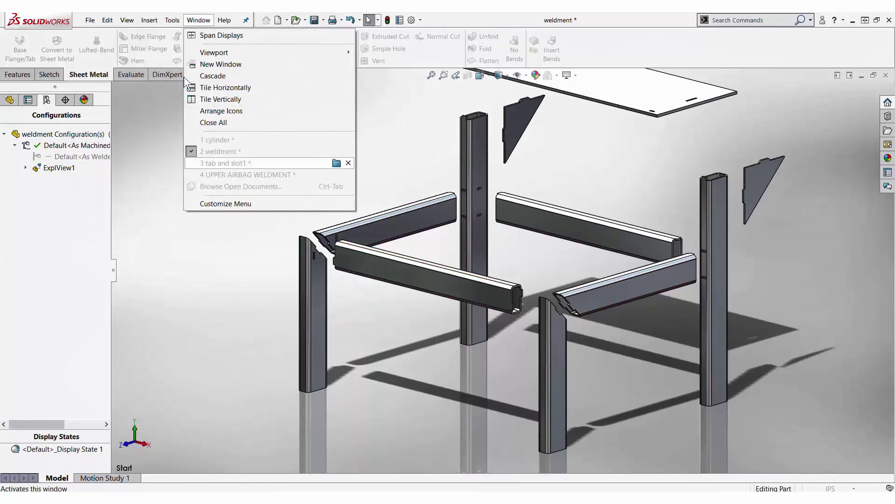
left_click(140, 149)
right_click(69, 170)
left_click(81, 173)
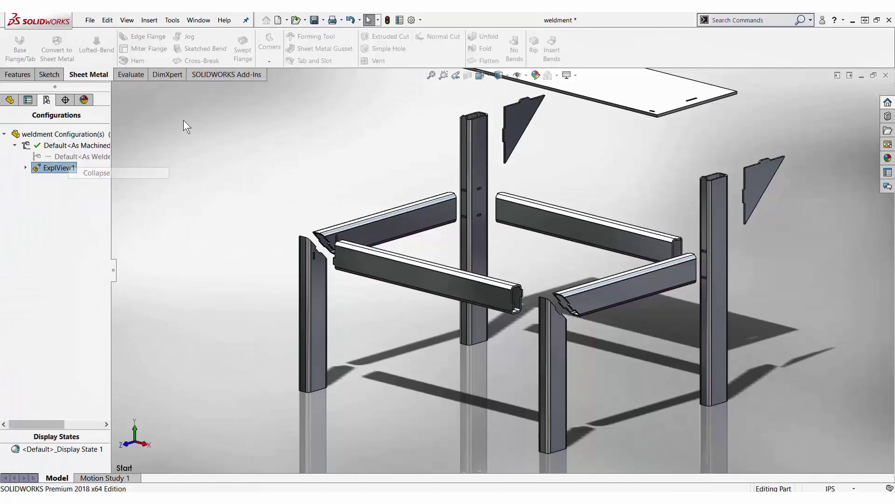
Step: Switch to the tab and slot1 assembly and explode it via ExplView1
left_click(198, 20)
left_click(226, 163)
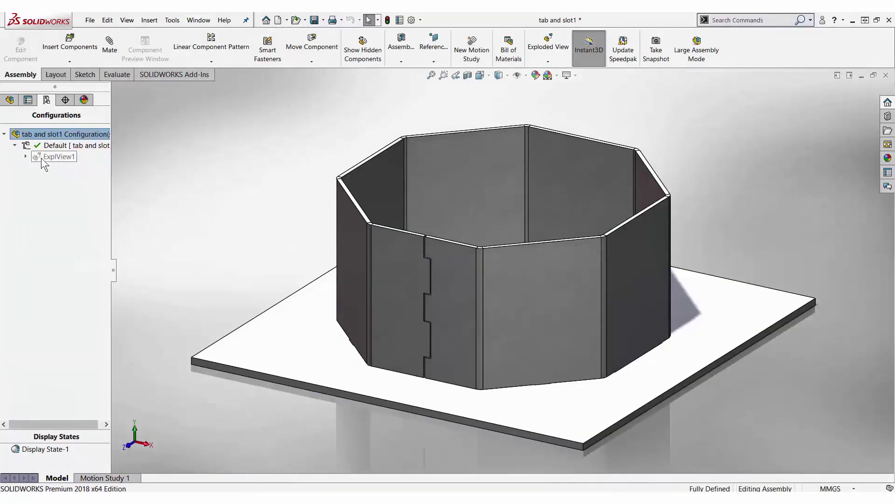
right_click(41, 157)
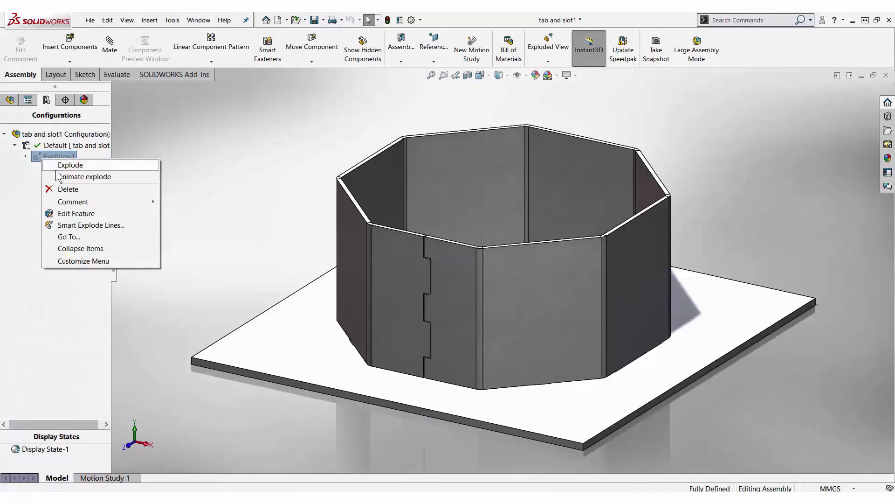
left_click(65, 164)
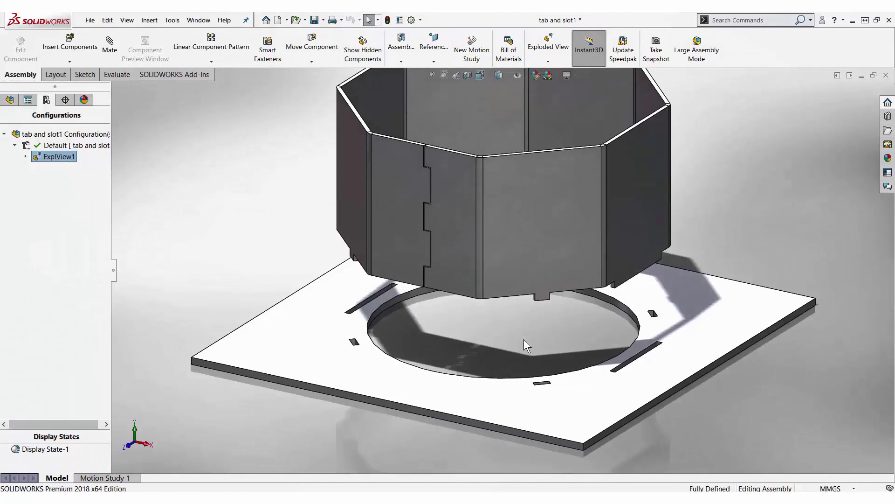